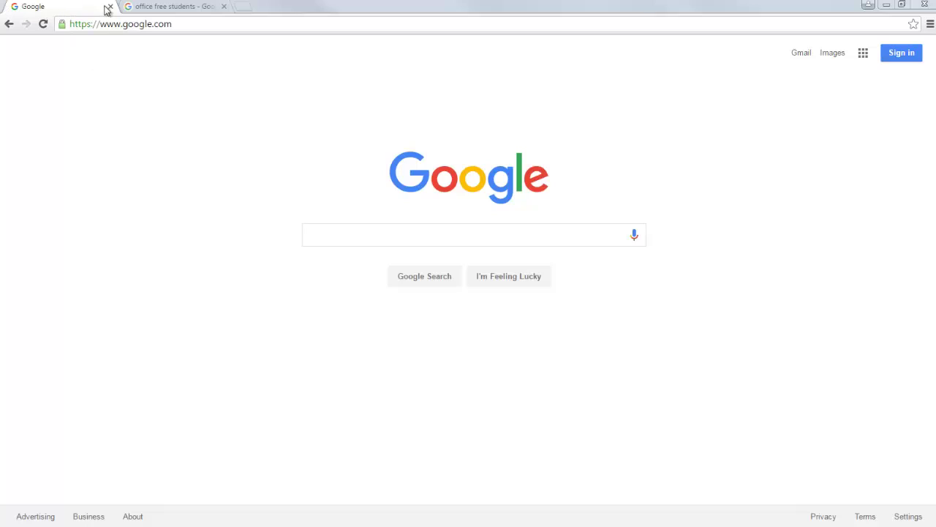
- From the search-results tab, enter your school e-mail address in the Office in Education sign-up field
{"action": "left_click", "coordinate": [156, 11]}
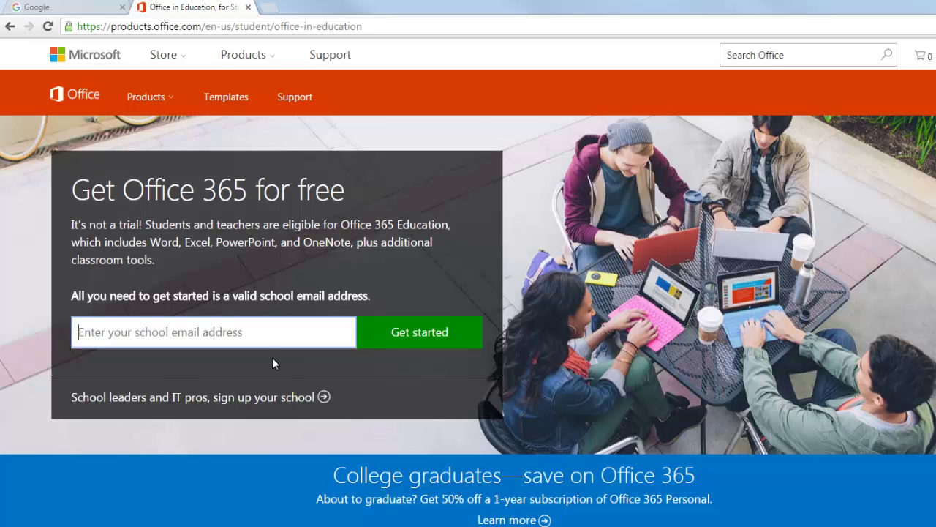
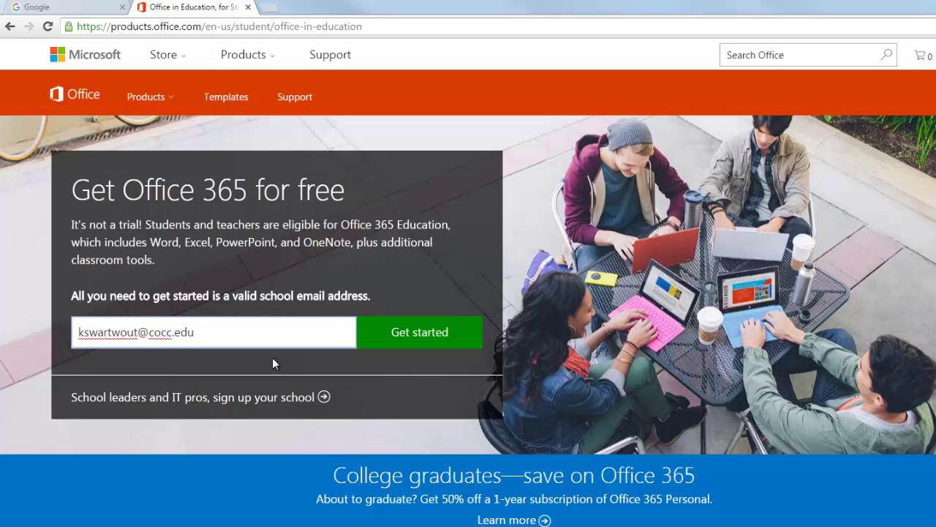
- Submit the school e-mail as a teacher, read the 'We know you!' sign-in notice, then go back twice
{"action": "left_click", "coordinate": [403, 332]}
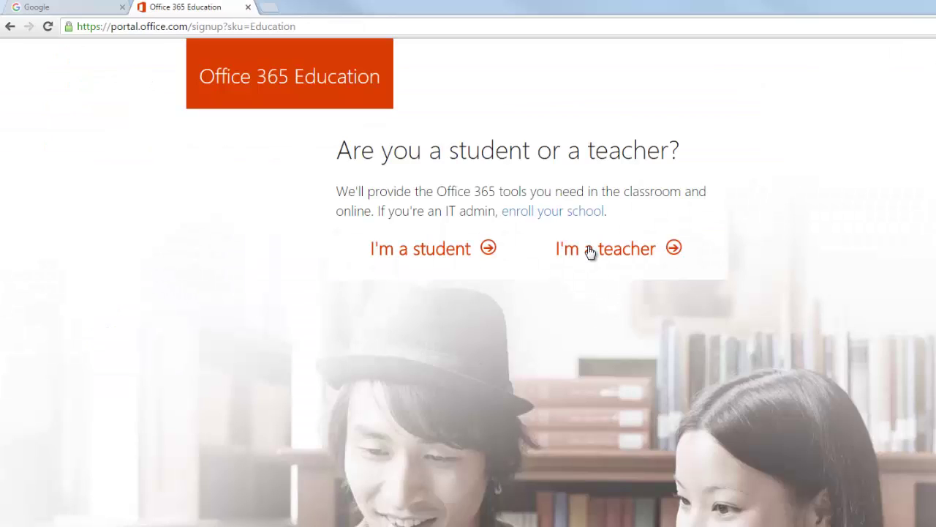
{"action": "left_click", "coordinate": [581, 256]}
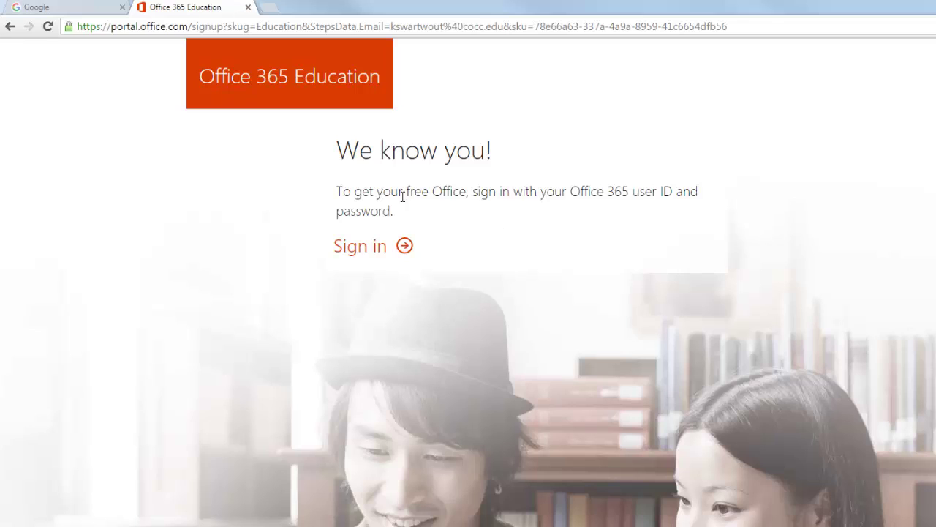
{"action": "left_click_drag", "start_coordinate": [369, 192], "coordinate": [468, 212]}
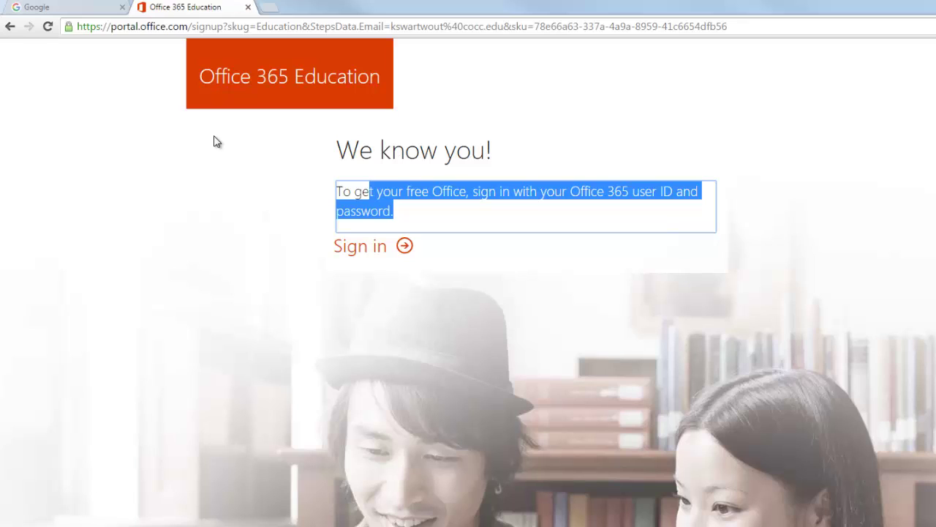
{"action": "left_click", "coordinate": [10, 29]}
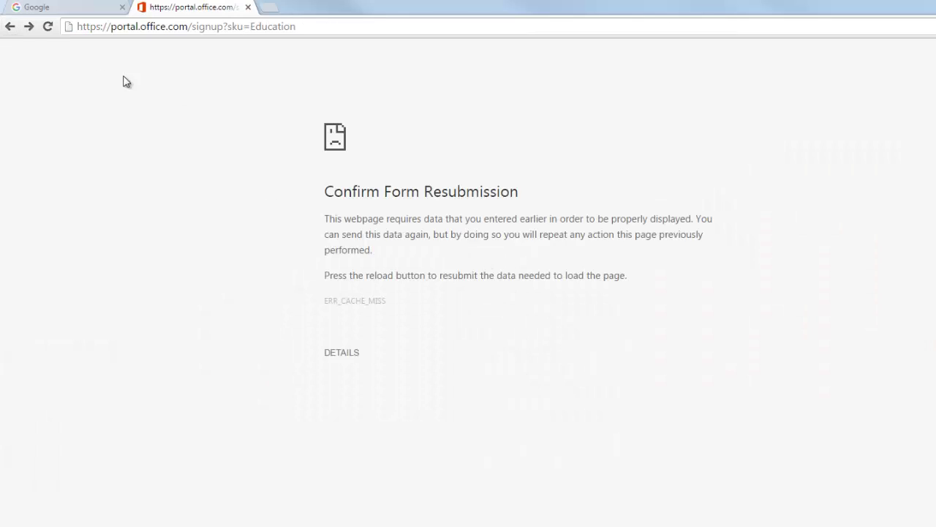
{"action": "left_click", "coordinate": [7, 29]}
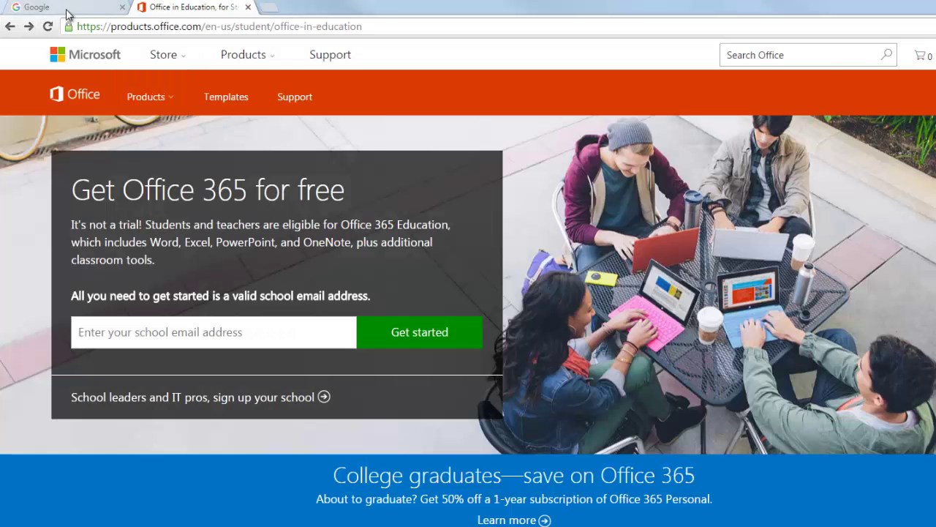
- Search Google for 'office 365 login'
{"action": "left_click", "coordinate": [70, 13]}
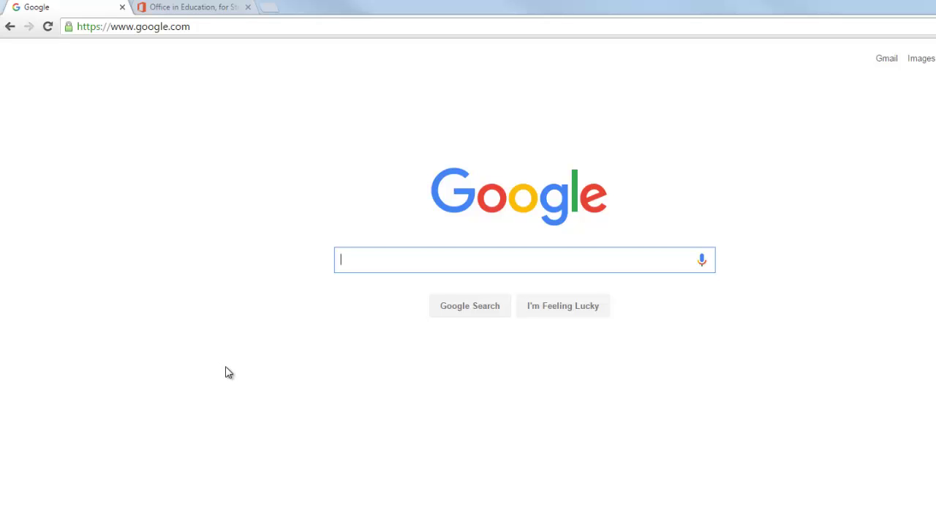
{"action": "type", "text": "off"}
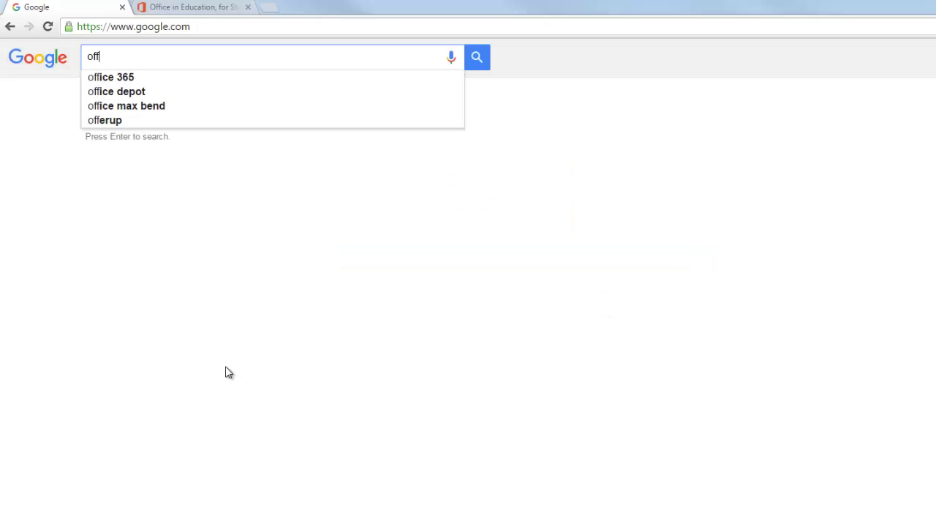
{"action": "type", "text": "ice 365"}
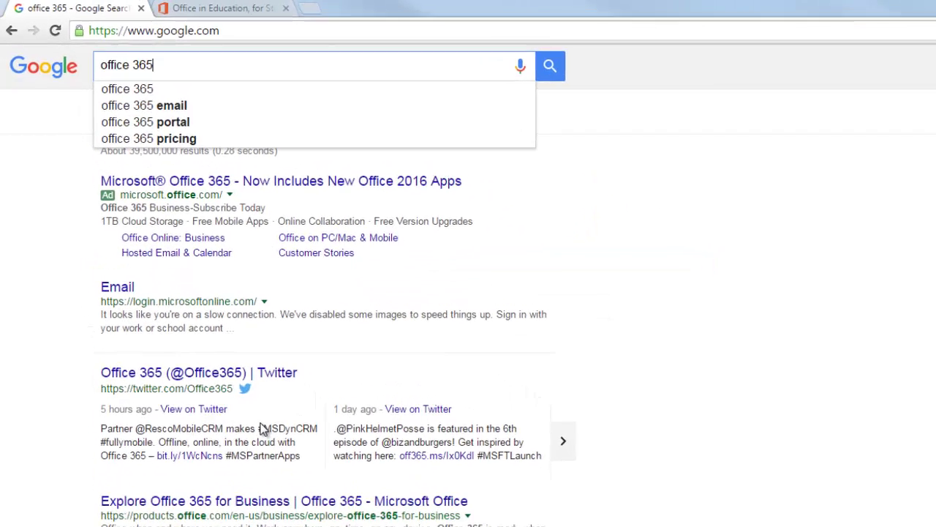
{"action": "type", "text": " login"}
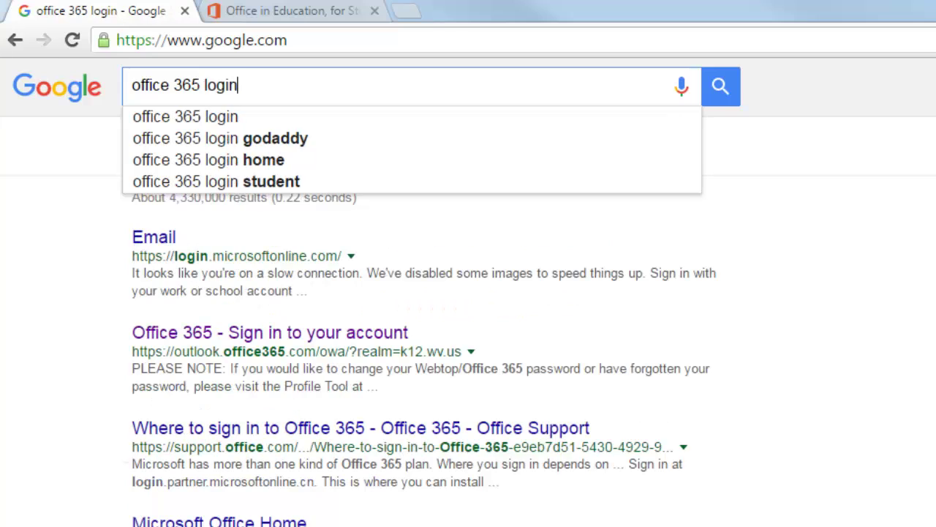
{"action": "key", "text": "Return"}
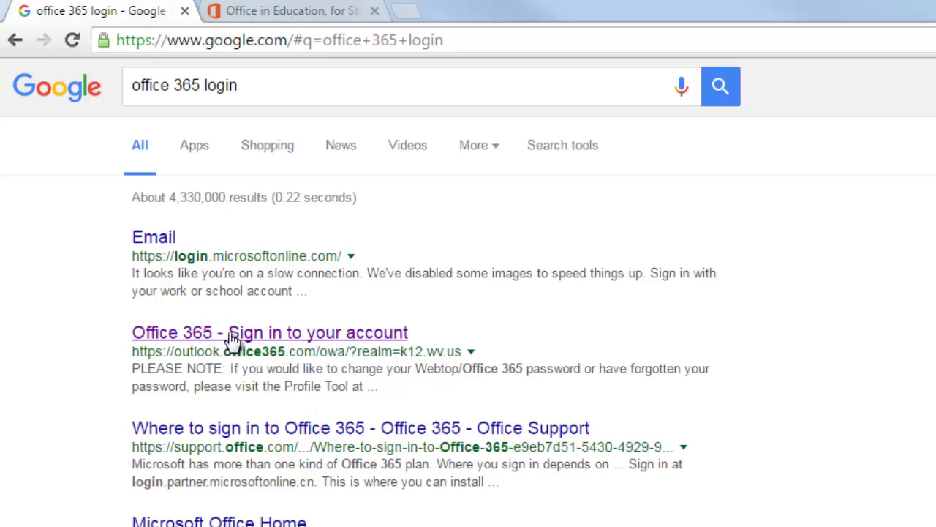
- Open the 'Office 365 - Sign in to your account' result and sign in with the school account's password
{"action": "left_click", "coordinate": [288, 336]}
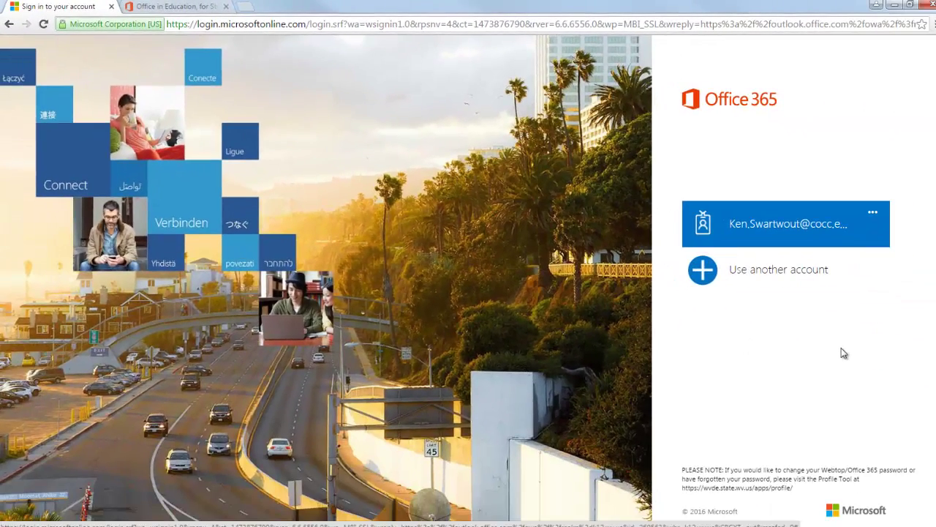
{"action": "left_click", "coordinate": [862, 234]}
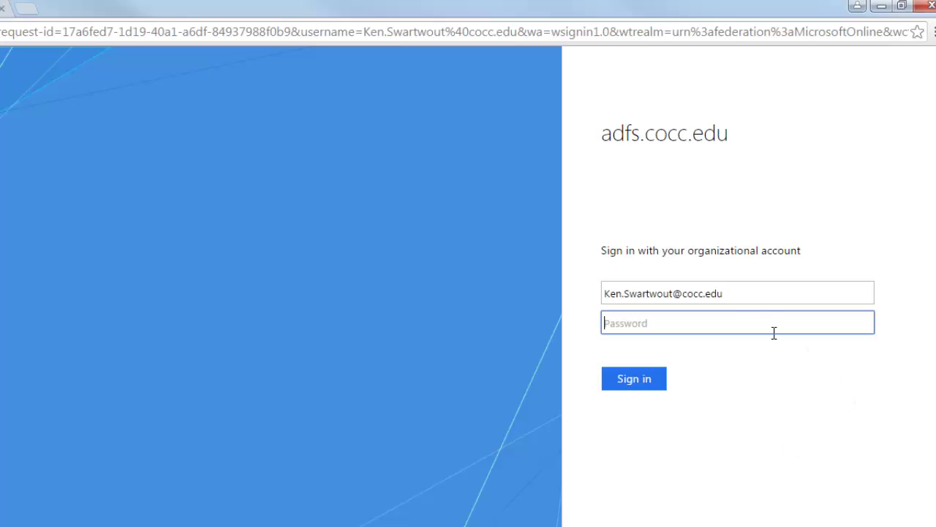
{"action": "left_click_drag", "start_coordinate": [753, 294], "coordinate": [607, 289]}
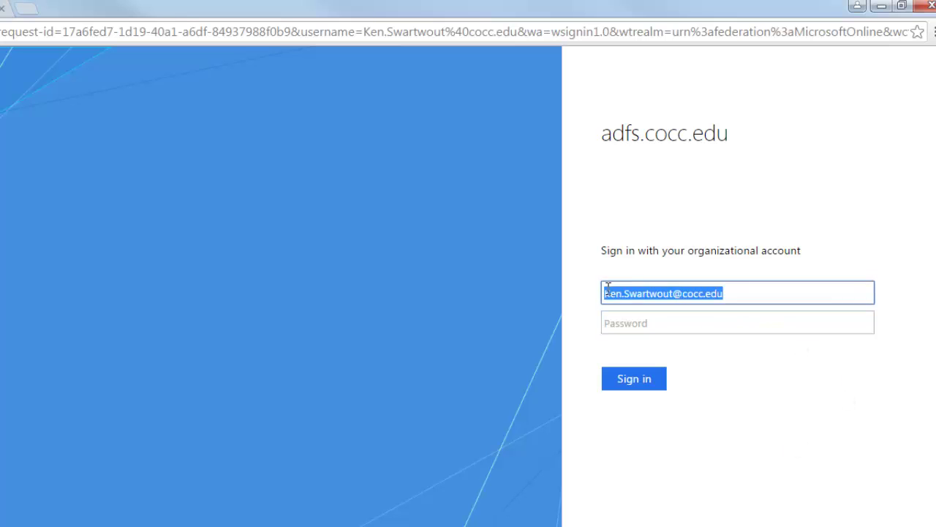
{"action": "left_click", "coordinate": [666, 323]}
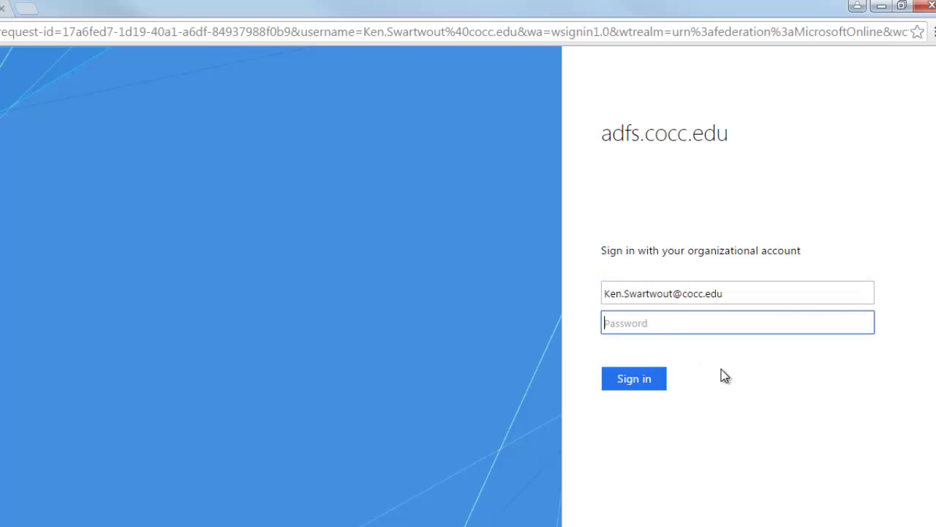
{"action": "type", "text": "*************"}
{"action": "left_click", "coordinate": [648, 385]}
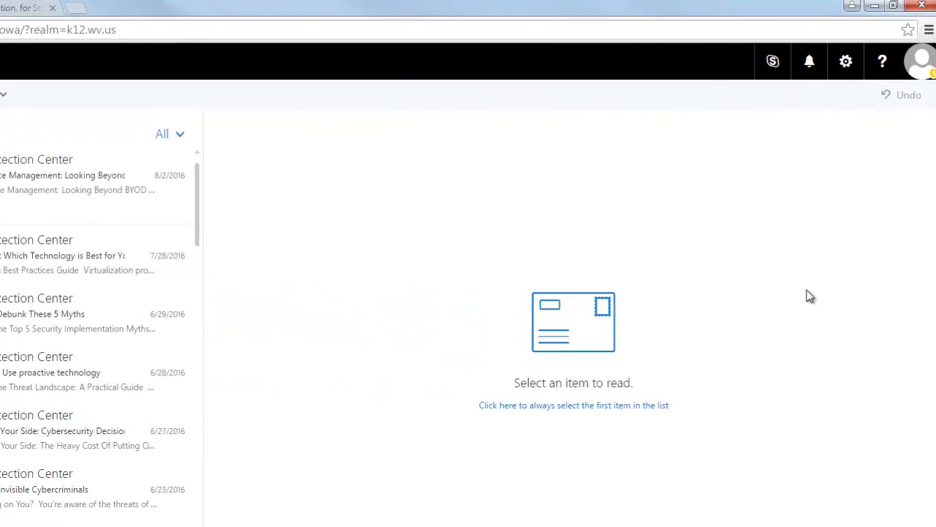
- Open My account > Settings from the gear icon's Office 365 settings
{"action": "left_click", "coordinate": [846, 64]}
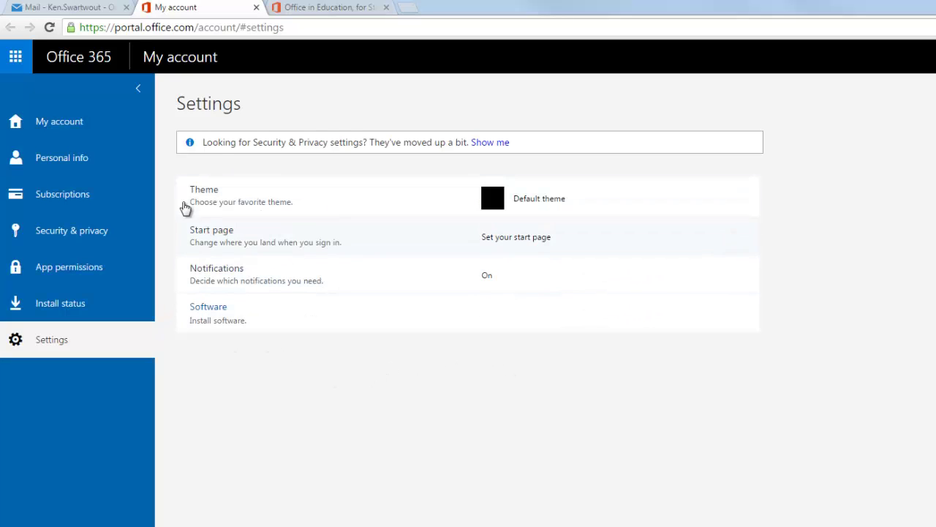
- Open the Software page and review its Office 365 ProPlus 2016 install section
{"action": "left_click", "coordinate": [207, 312]}
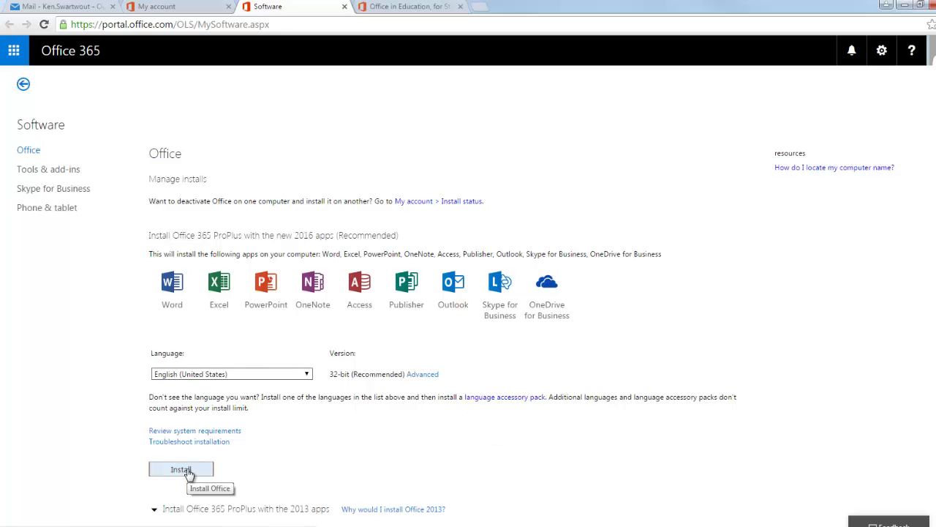
{"action": "scroll", "coordinate": [341, 431], "scroll_direction": "down", "scroll_amount": 1}
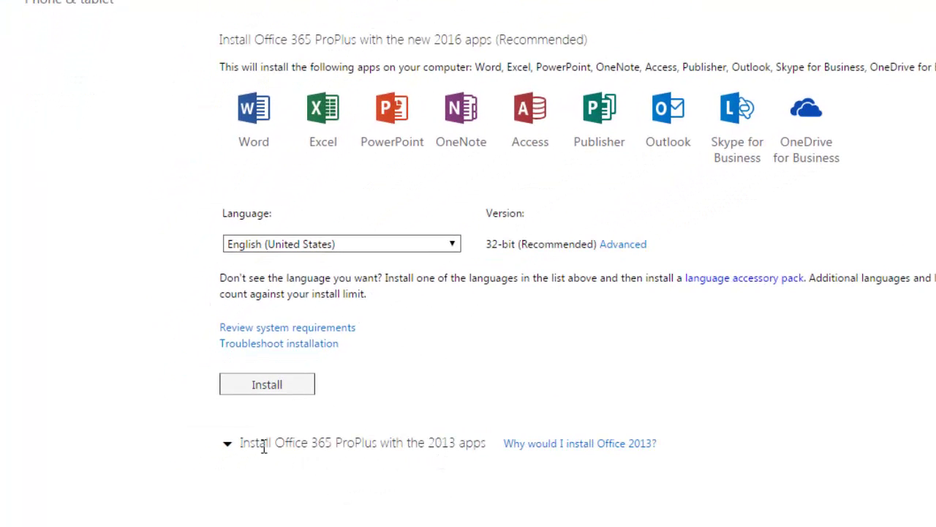
{"action": "scroll", "coordinate": [409, 453], "scroll_direction": "up", "scroll_amount": 1}
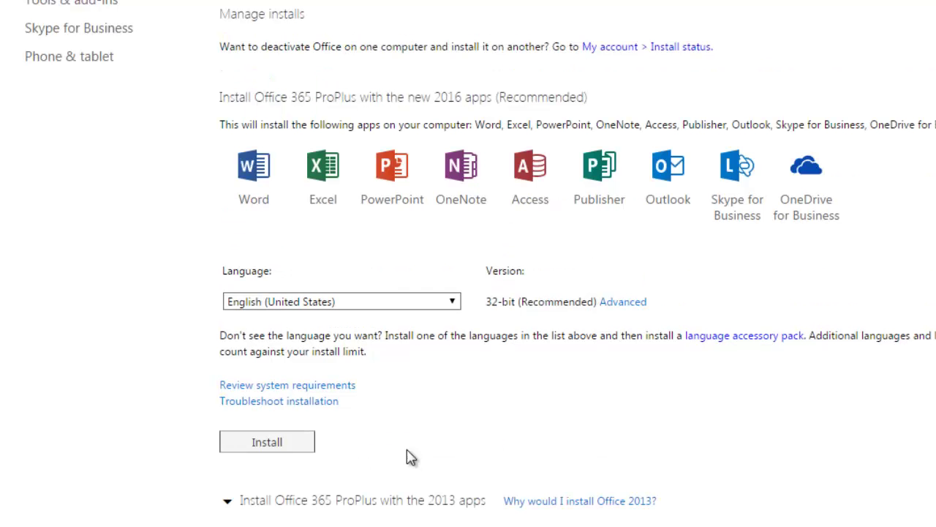
- Start the Office 2016 ProPlus download and close the 'Just a few more steps' guide
{"action": "left_click", "coordinate": [280, 447]}
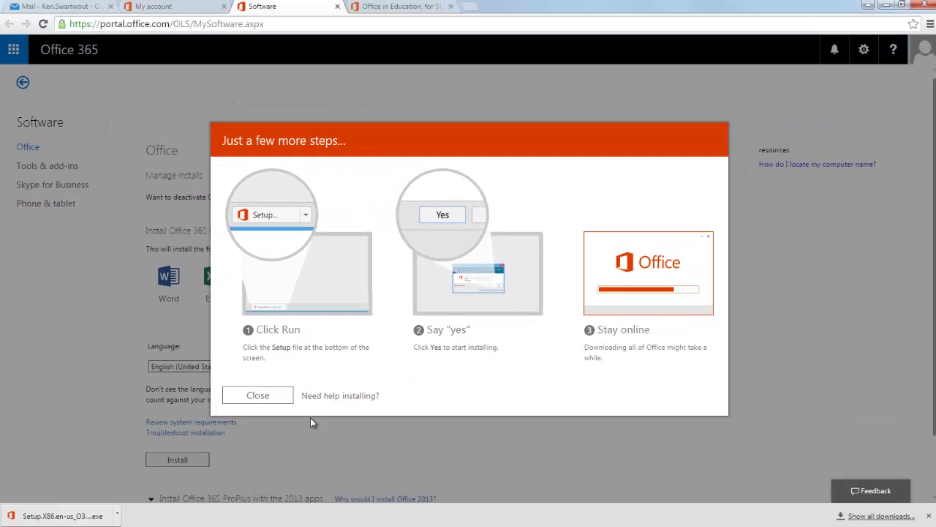
{"action": "left_click", "coordinate": [278, 402]}
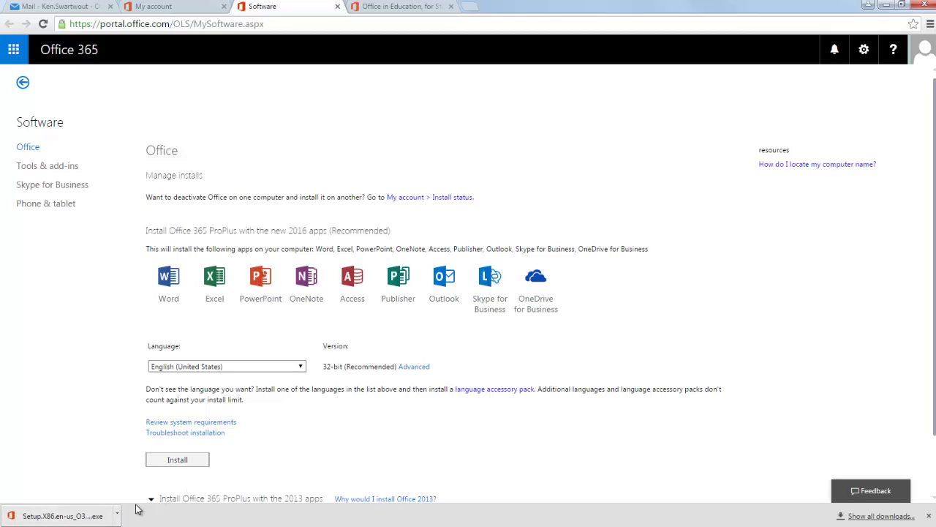
- Run the downloaded Setup.X86.en-us file, allowing it past the security warning
{"action": "left_click", "coordinate": [108, 521]}
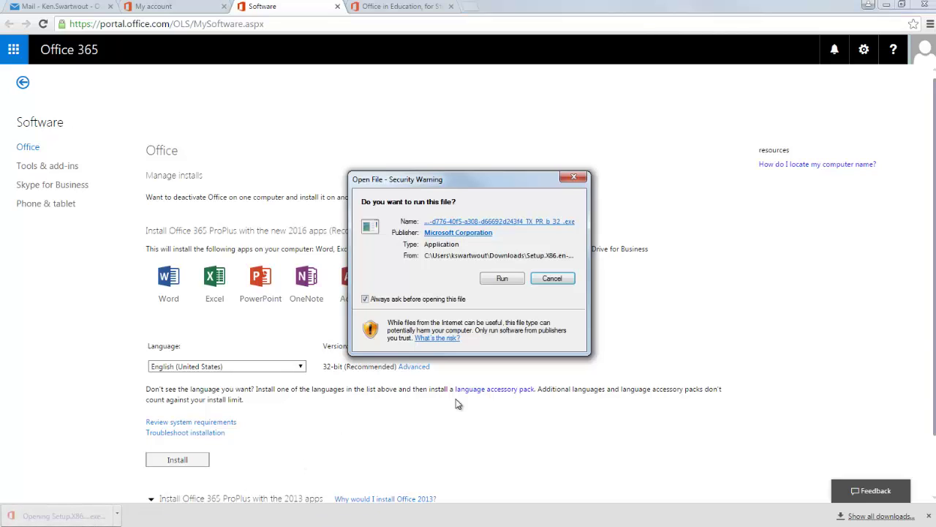
{"action": "left_click", "coordinate": [507, 283]}
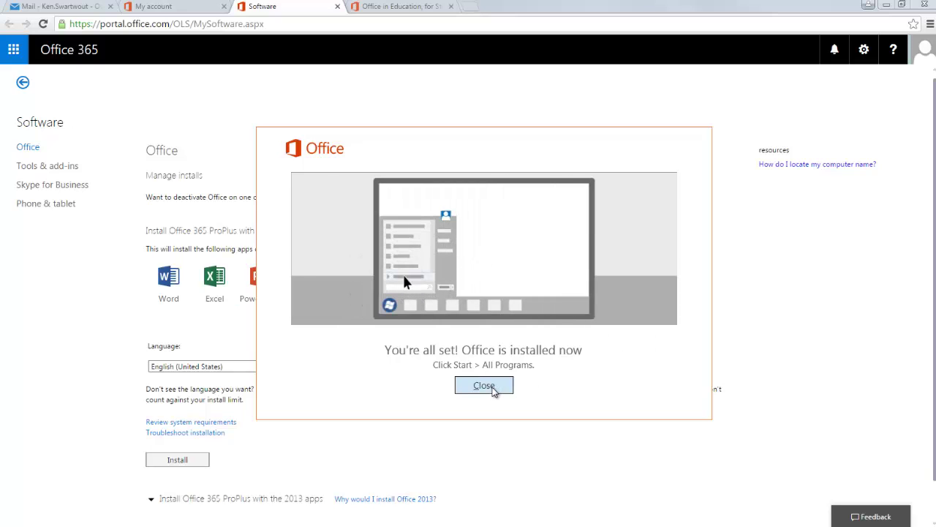
- Close the 'You're all set' installer confirmation
{"action": "left_click", "coordinate": [484, 385]}
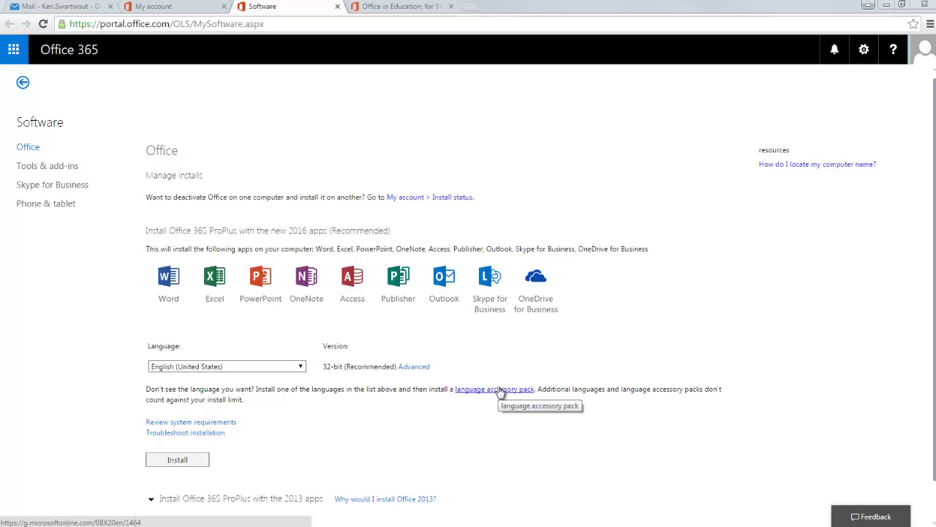
{"action": "left_click", "coordinate": [394, 9]}
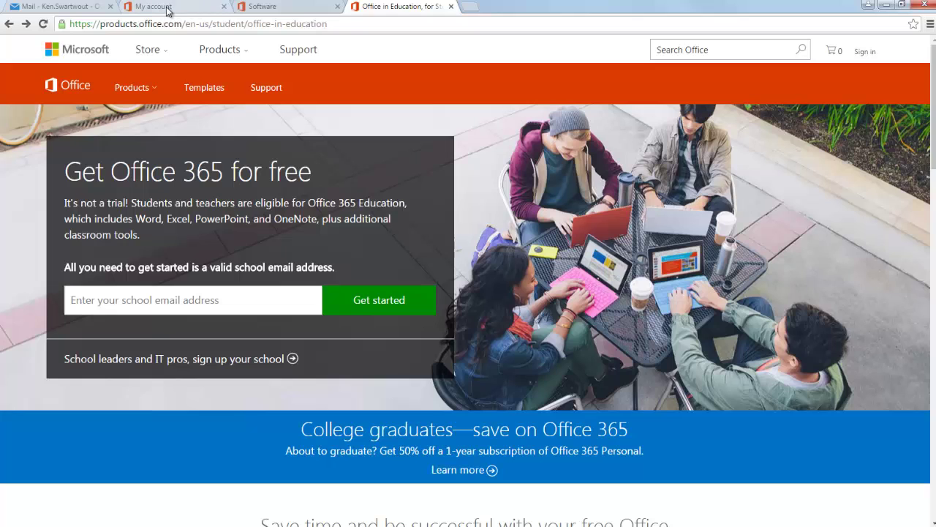
{"action": "left_click", "coordinate": [59, 9]}
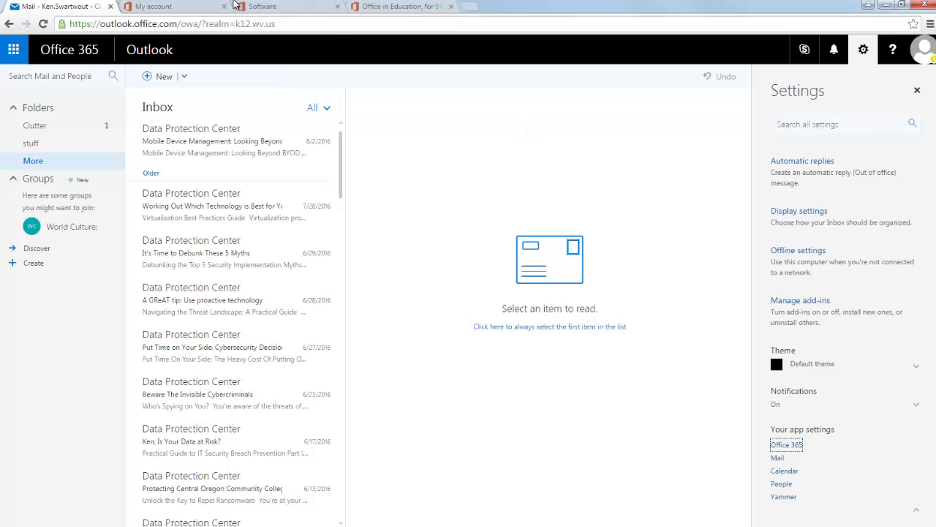
{"action": "left_click", "coordinate": [406, 6]}
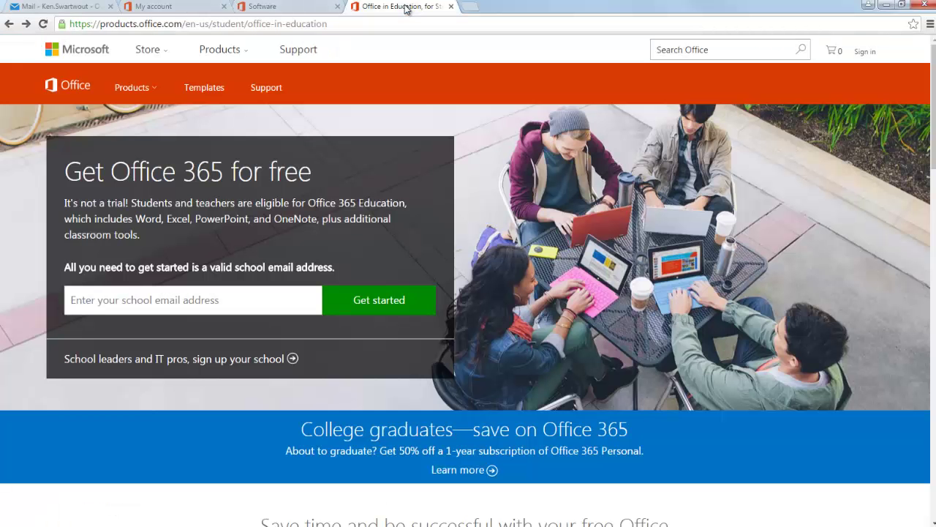
{"action": "left_click", "coordinate": [290, 7]}
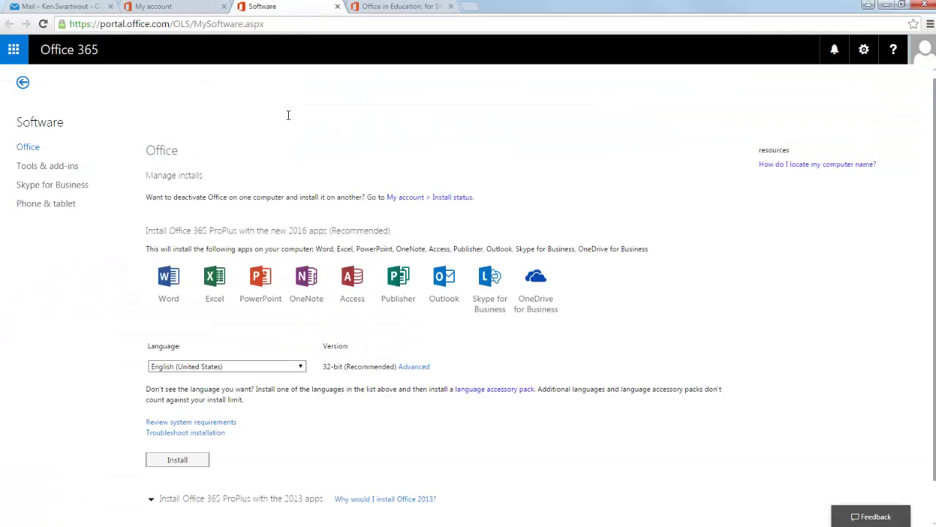
{"action": "left_click", "coordinate": [175, 463]}
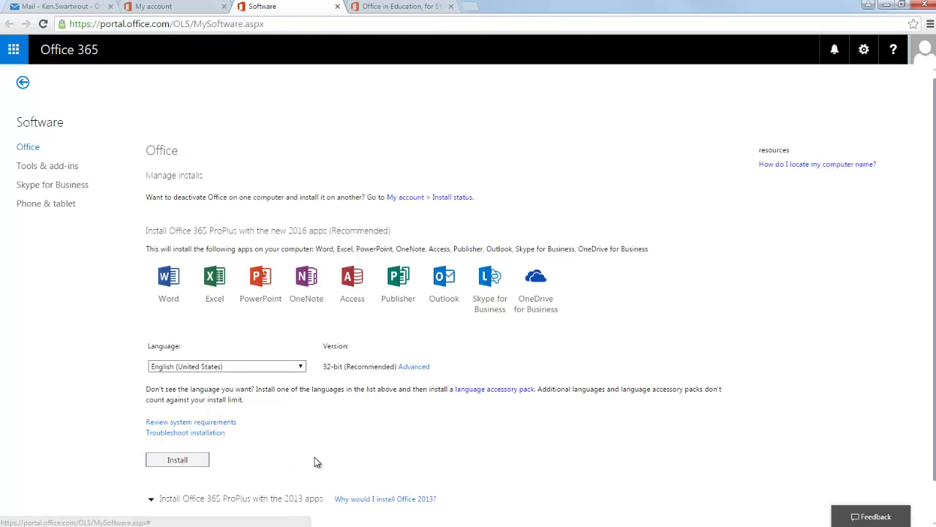